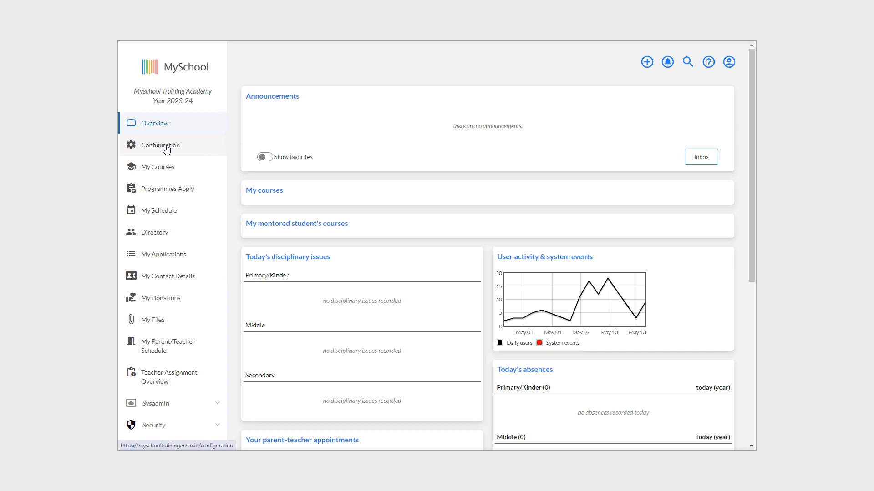
Open the Behaviour package configuration from the Education packages to view the event settings.
click(167, 150)
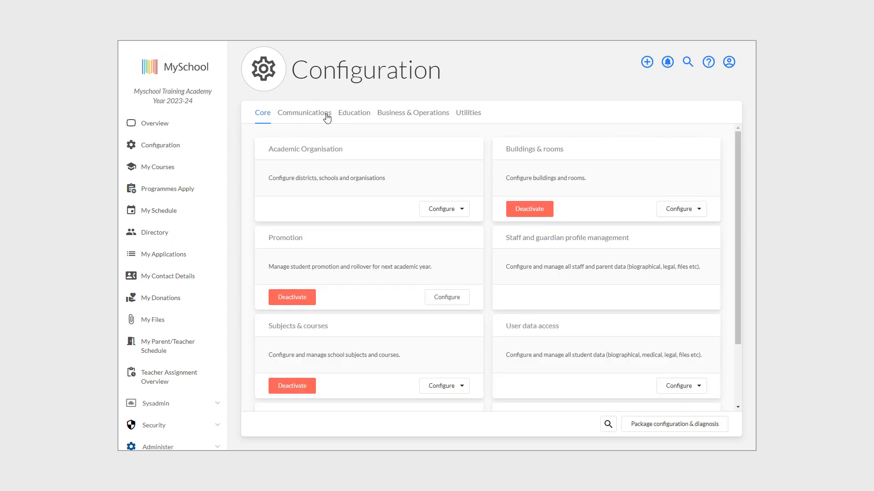
click(354, 116)
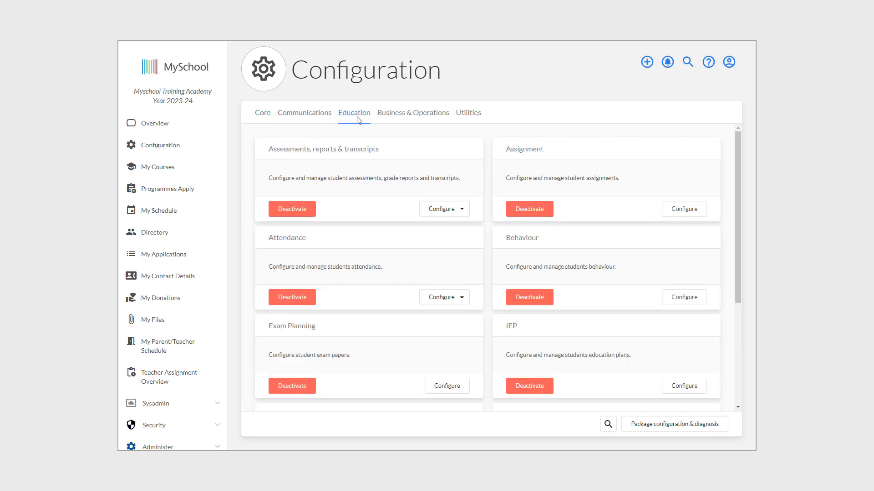
click(684, 299)
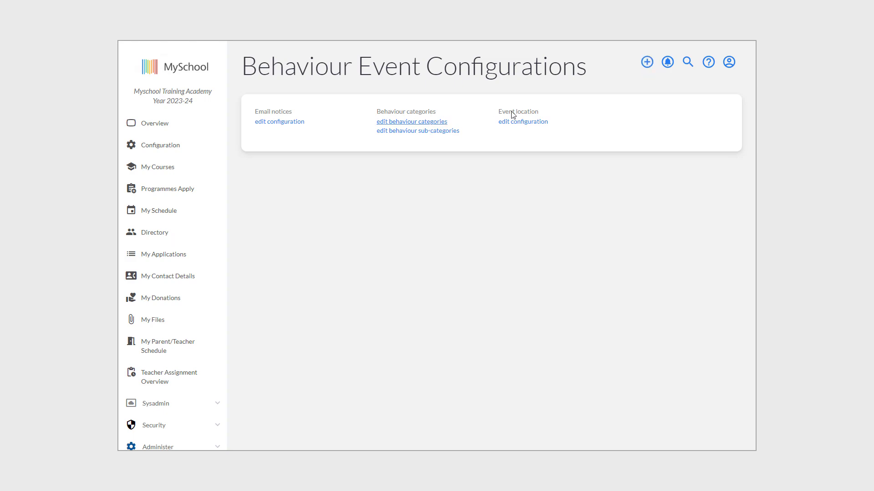
click(425, 127)
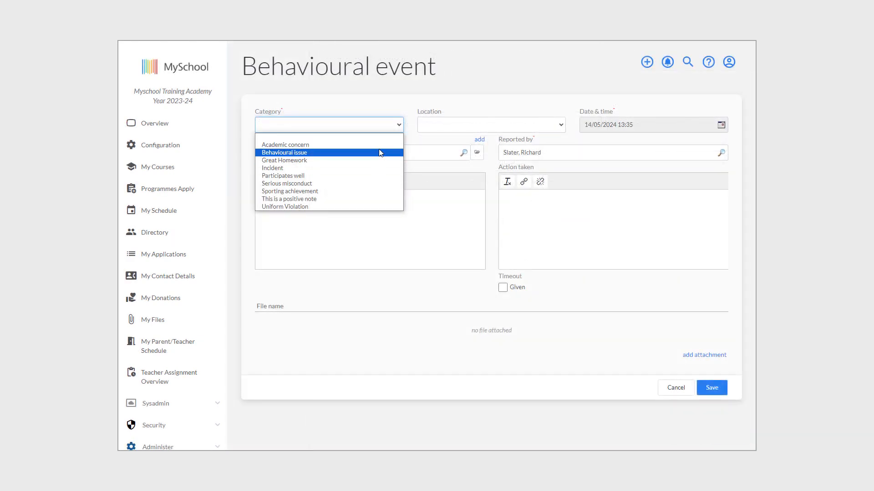
Fill in a behavioural event with category Serious misconduct, location Cafeteria and the Grade 11 student's name.
click(372, 184)
click(469, 124)
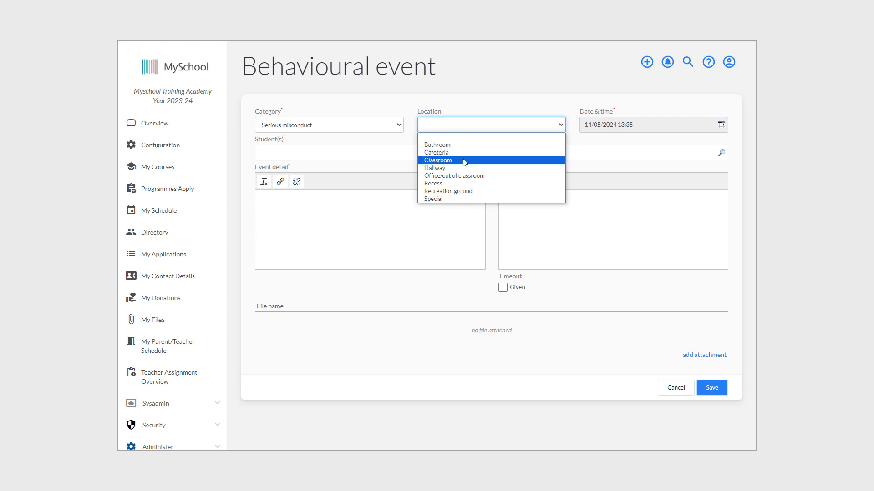
click(459, 152)
click(347, 152)
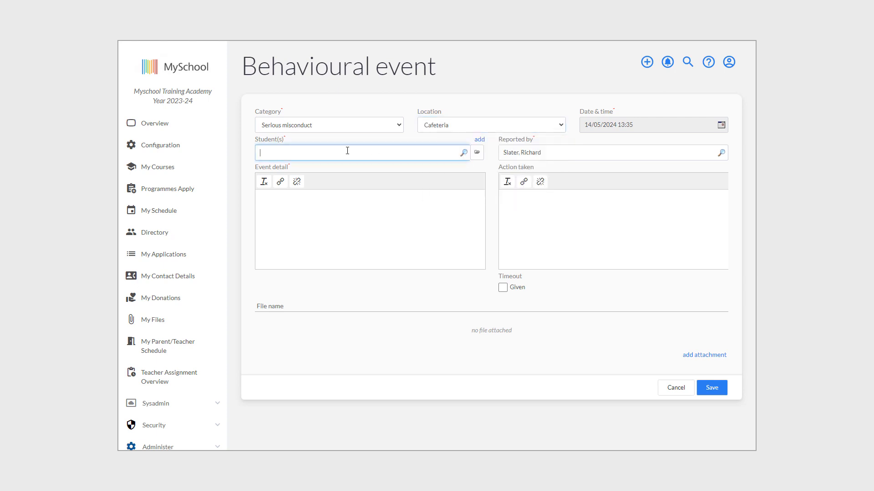
text(melvin)
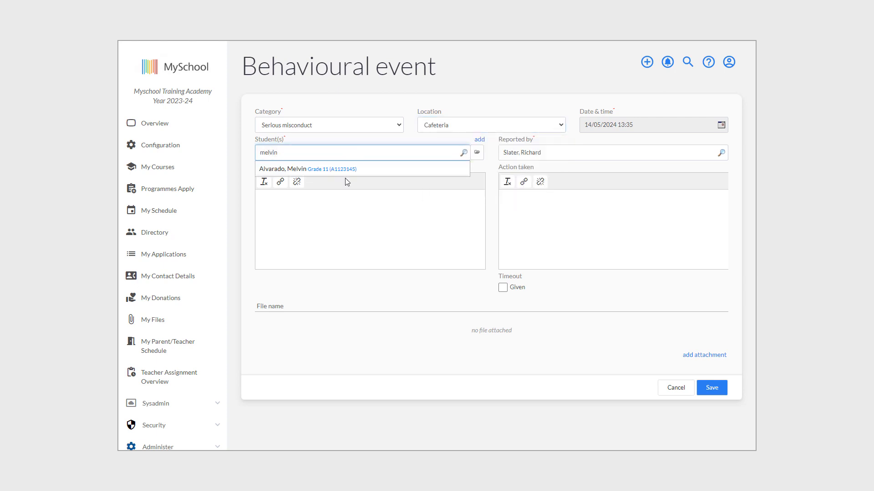
click(346, 169)
scroll(411, 329, down, 2)
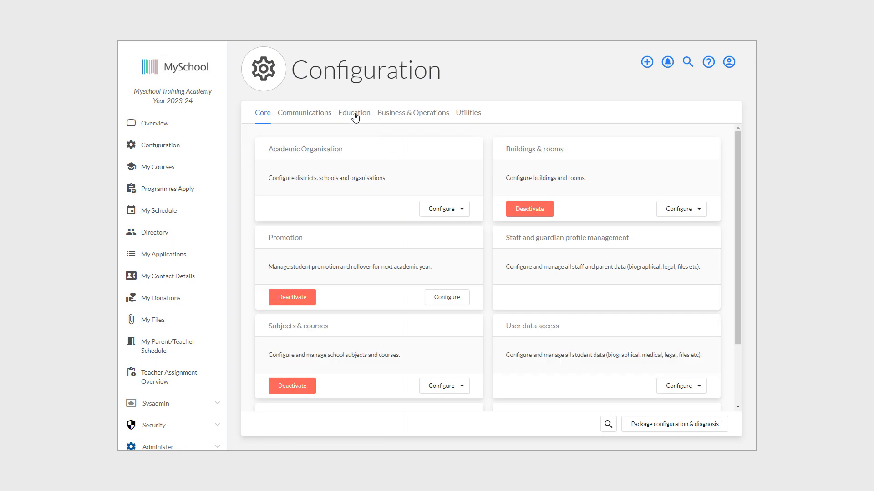
Add a behaviour category "Excellent exam results" worth 10 points in the Education behaviour configuration and save it.
click(355, 116)
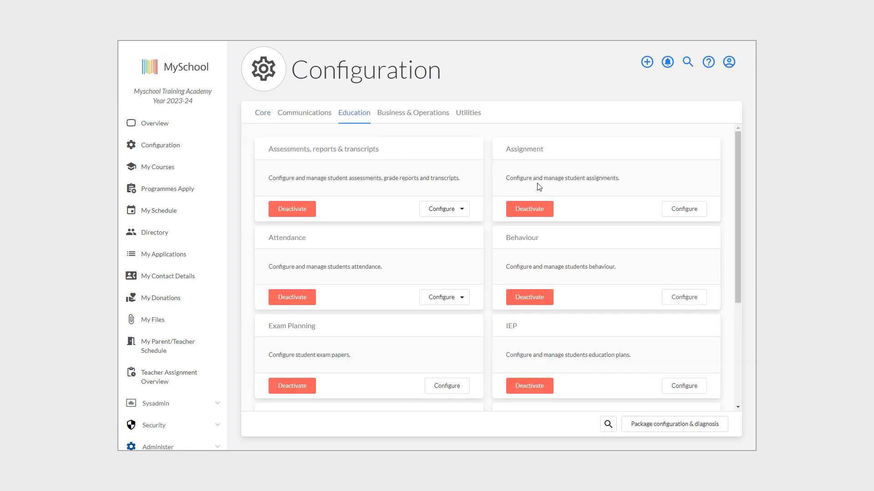
click(692, 302)
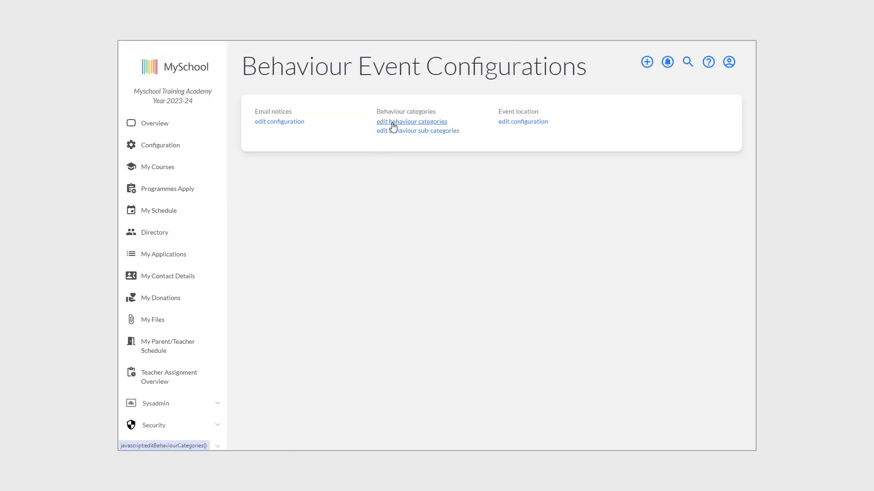
click(393, 123)
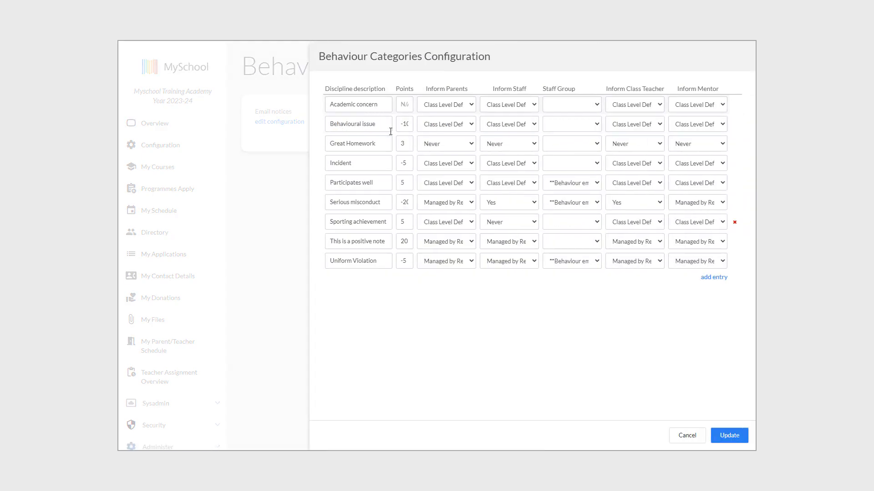
click(722, 282)
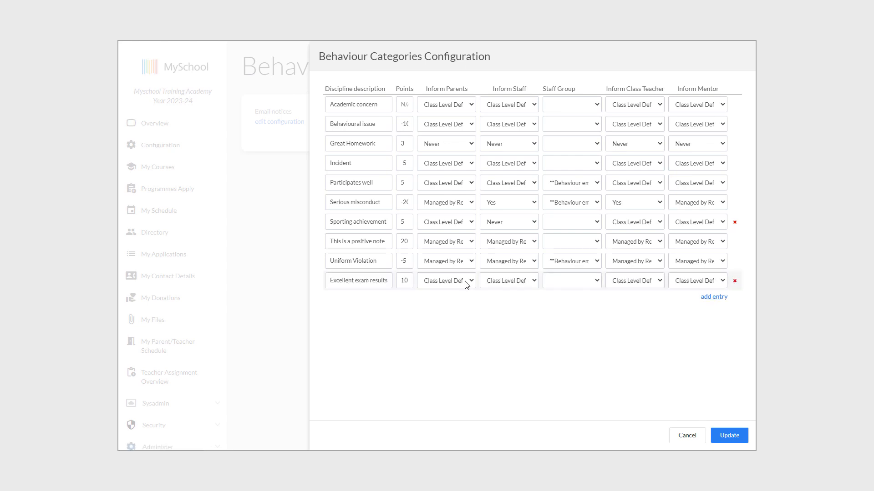
click(465, 281)
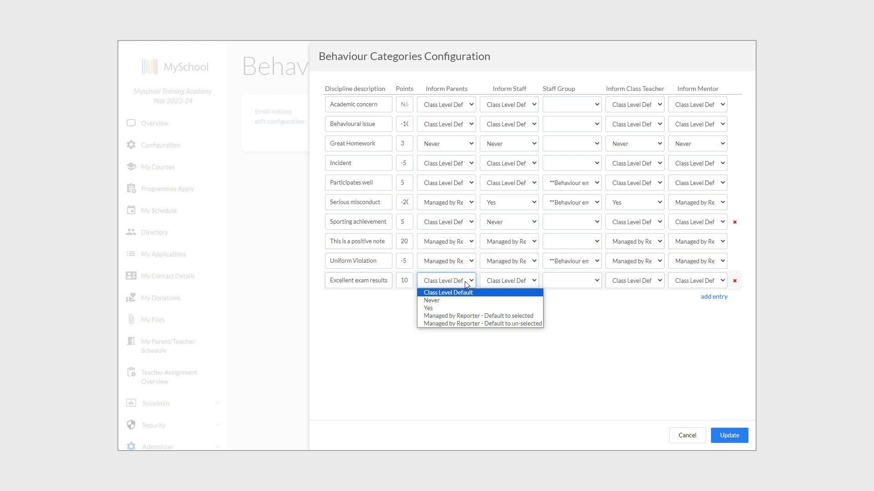
click(728, 435)
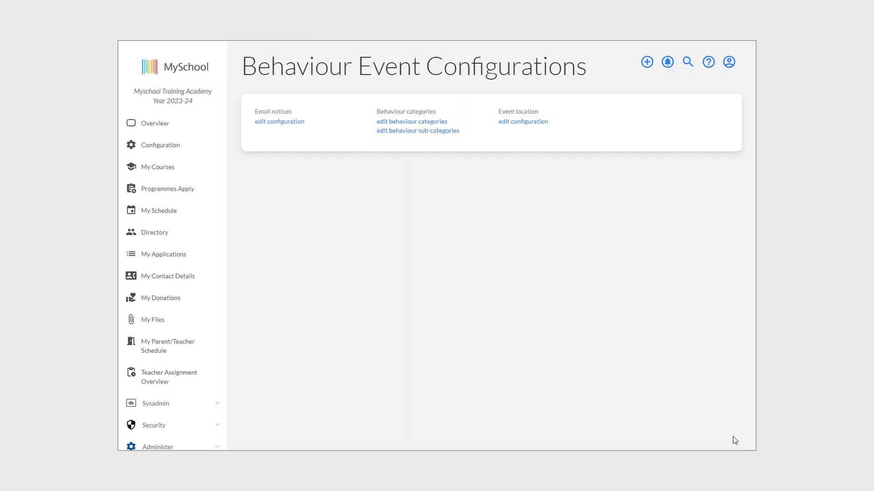
click(400, 132)
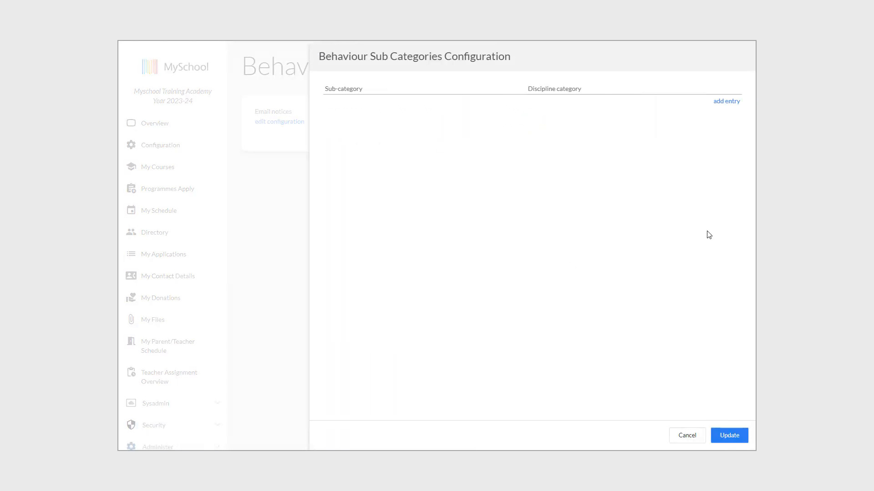
click(726, 101)
click(581, 108)
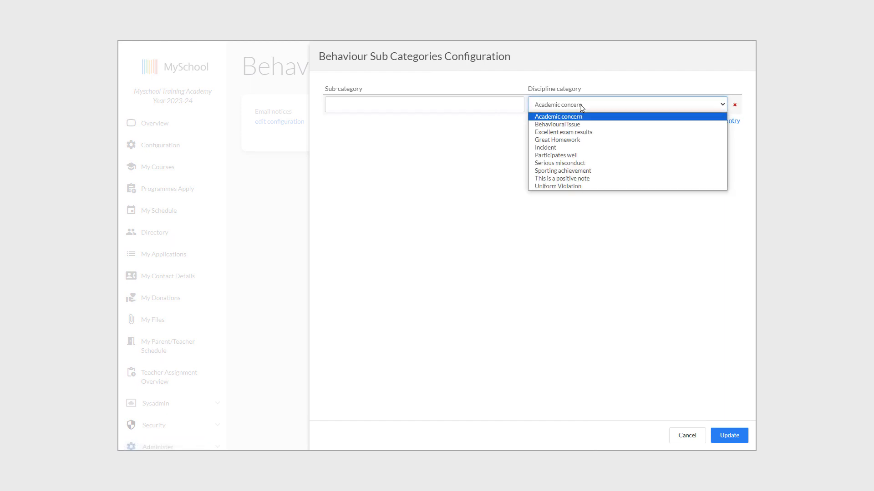
click(594, 87)
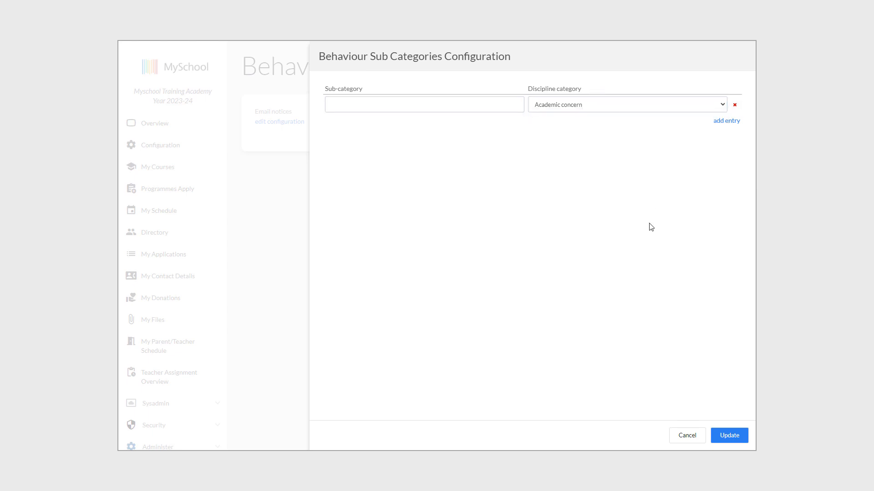
click(686, 436)
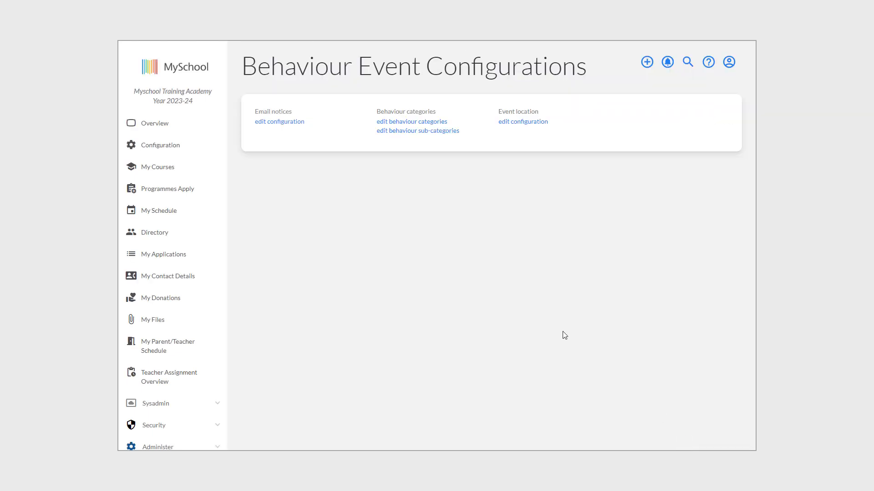
Add "N/A" as a new event location in the behaviour location configuration and save the list.
click(524, 124)
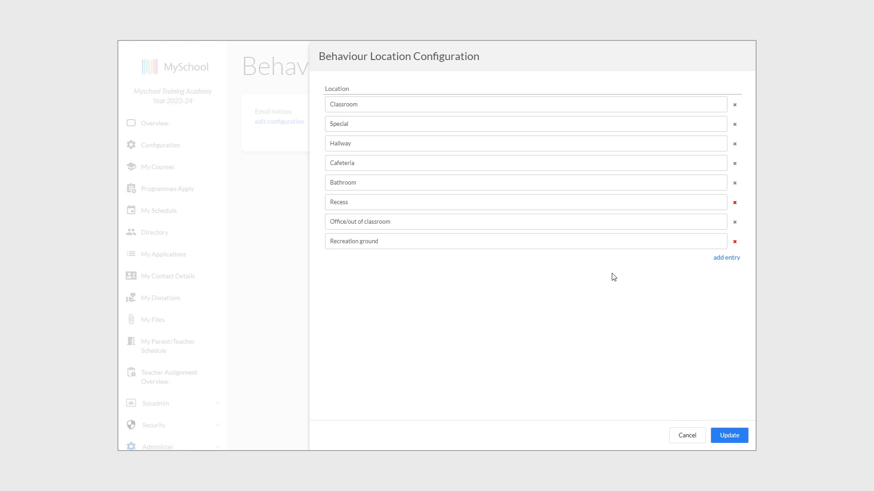
click(727, 258)
click(425, 261)
text(N/A)
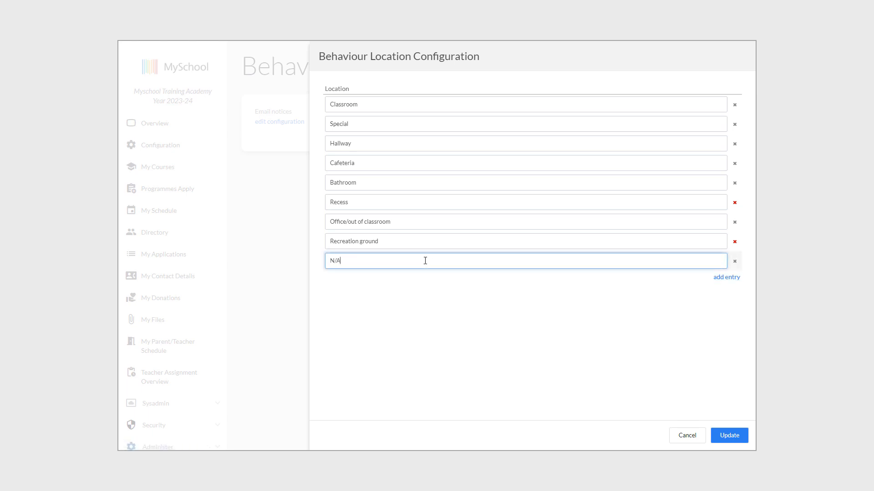
click(464, 301)
click(725, 435)
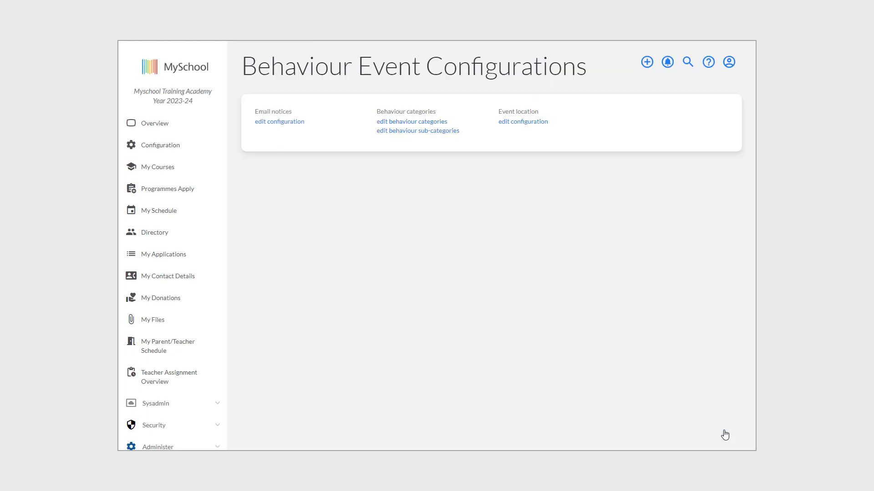
Set Grade 11 email notices to Yes for parents and managed by reporter for staff, with the "**Behaviour email recipients" staff group.
click(263, 128)
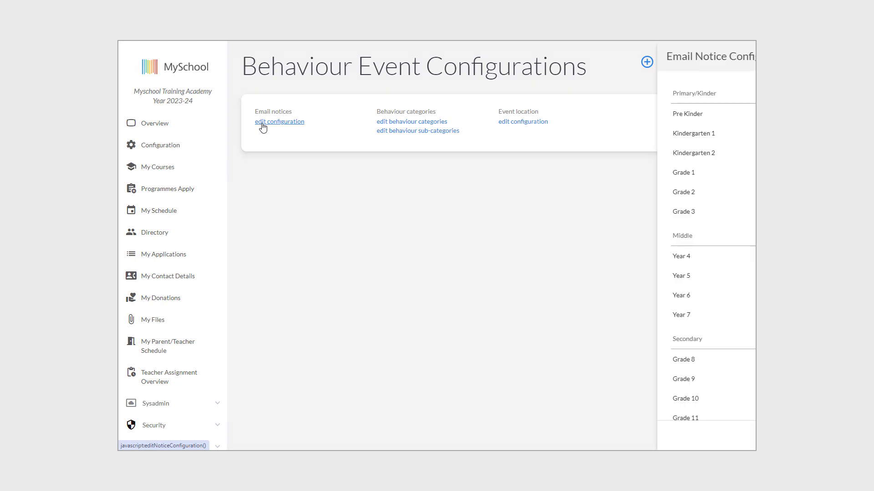
scroll(479, 367, down, 2)
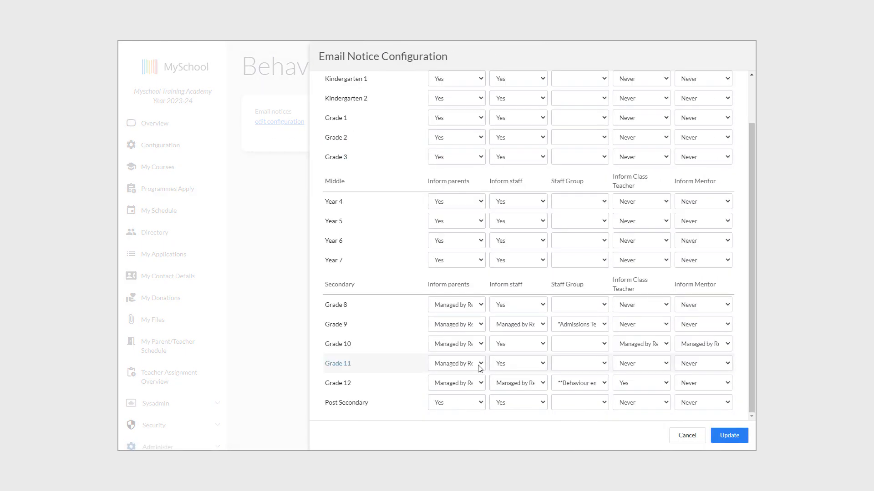
click(479, 367)
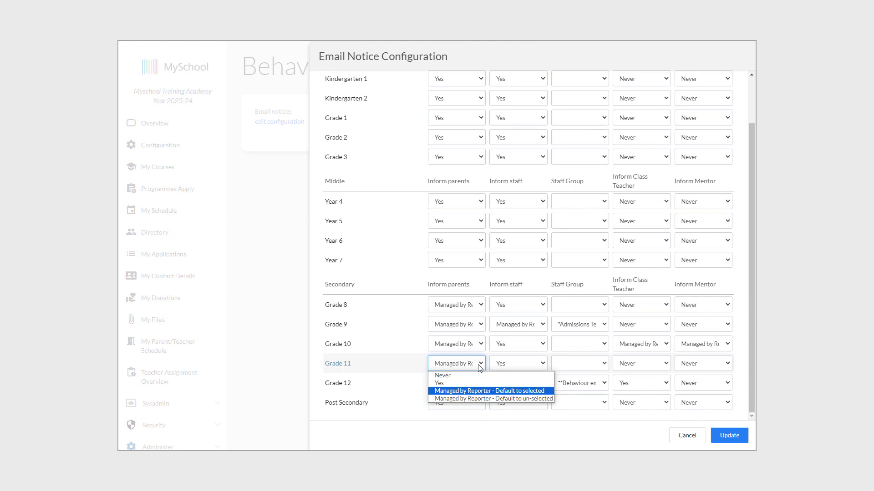
click(439, 383)
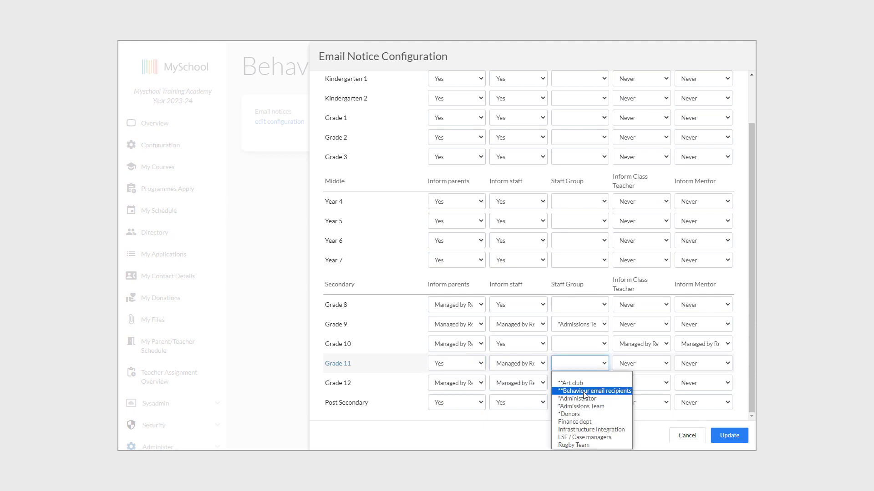
click(584, 392)
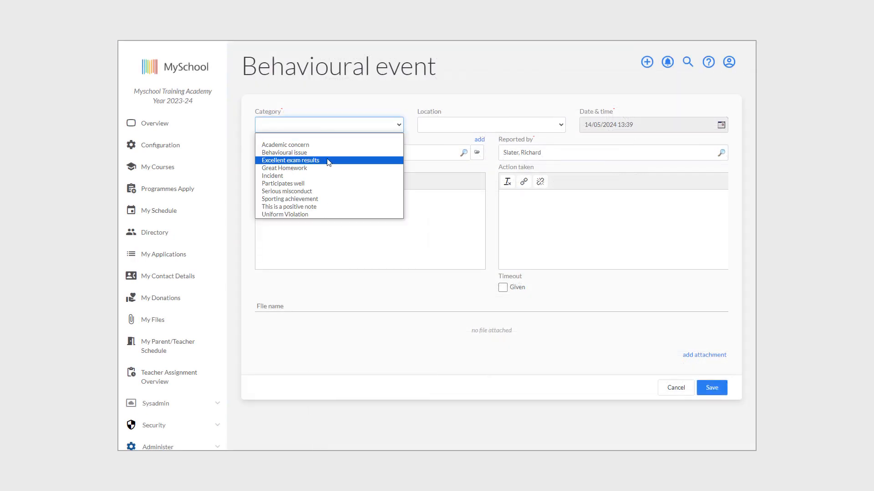
Fill in an "Excellent exam results" event for the Grade 11 student, noting exceptional performance in the English half term exam.
click(329, 161)
click(332, 153)
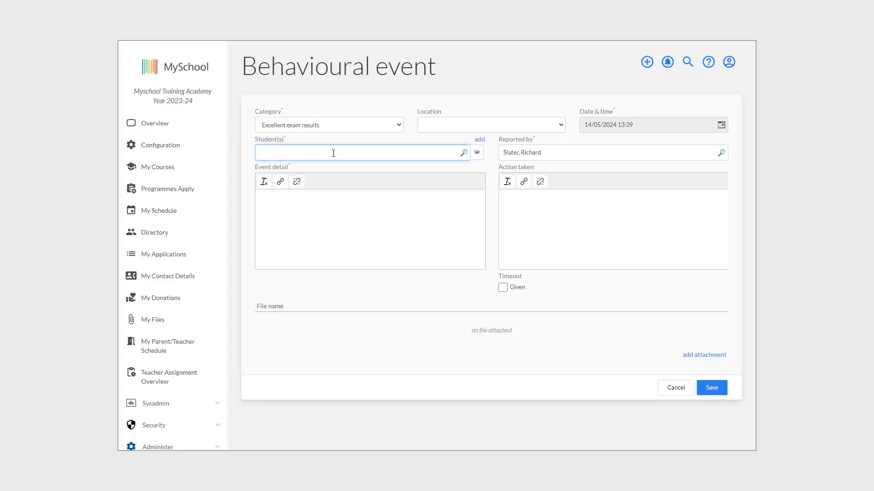
text(melvin)
click(335, 168)
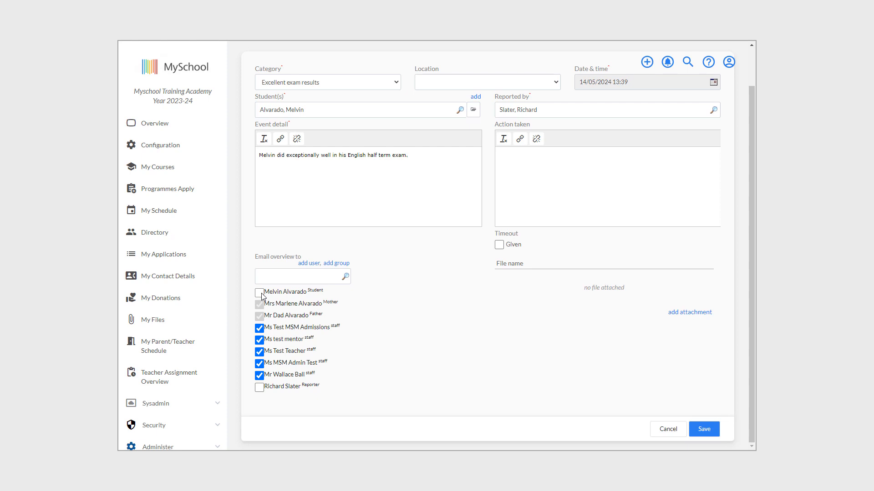
Adjust the event's overview email recipients to include the student and exclude the five staff members.
click(260, 294)
click(259, 329)
click(259, 340)
click(259, 352)
click(259, 363)
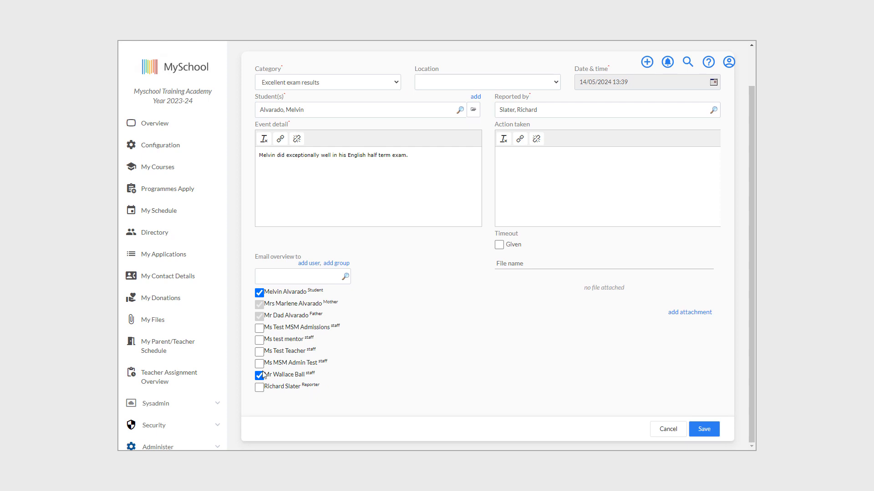
click(260, 376)
click(260, 389)
click(259, 387)
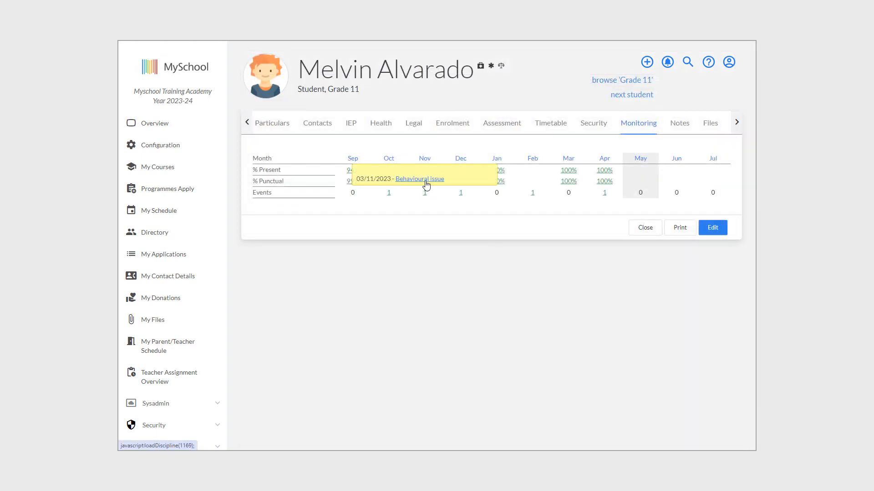
Open the behavioural issue dated 03/11/2023 from the student's monthly monitoring record.
click(427, 183)
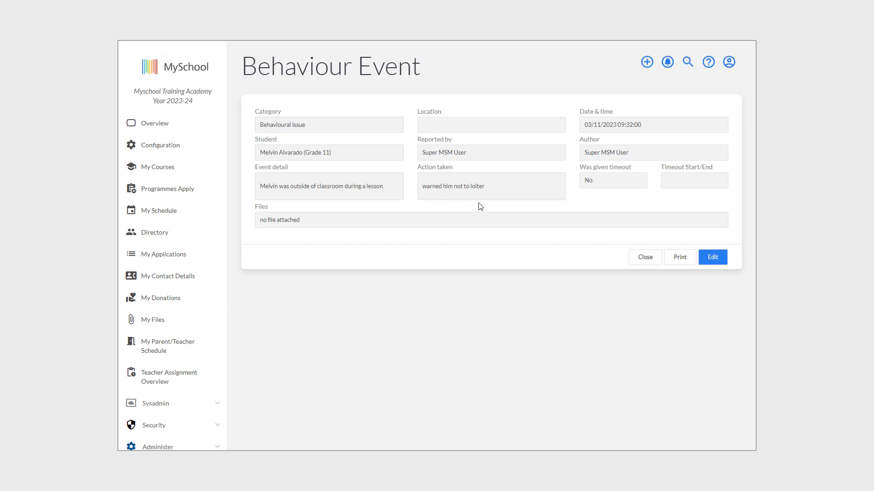
Impersonate the guardian account of the student's mother by searching for her name.
click(728, 60)
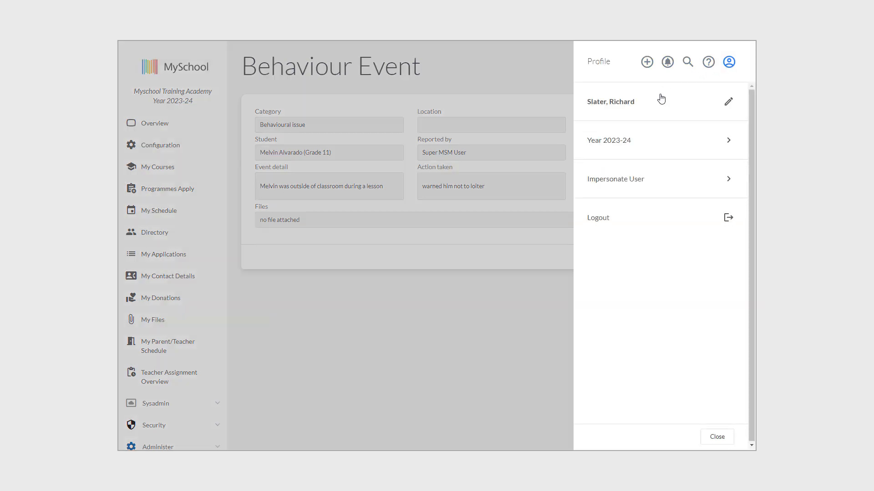
click(626, 183)
text(marlene)
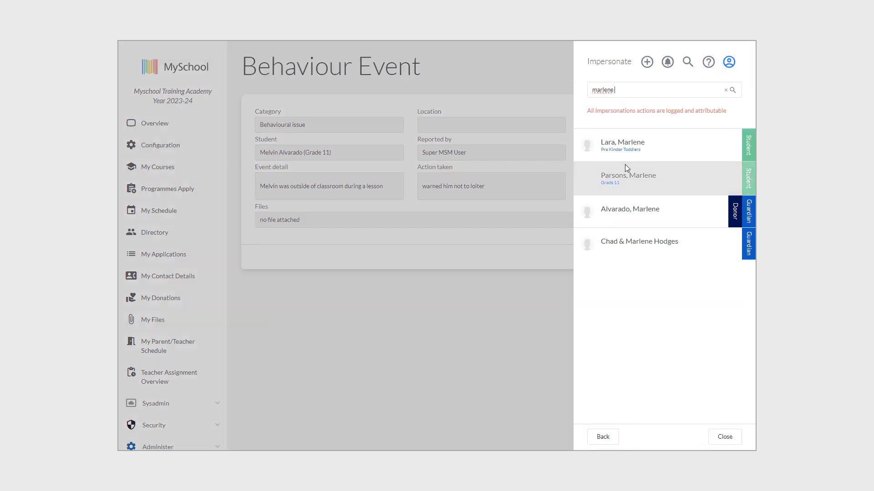
text( a)
click(655, 148)
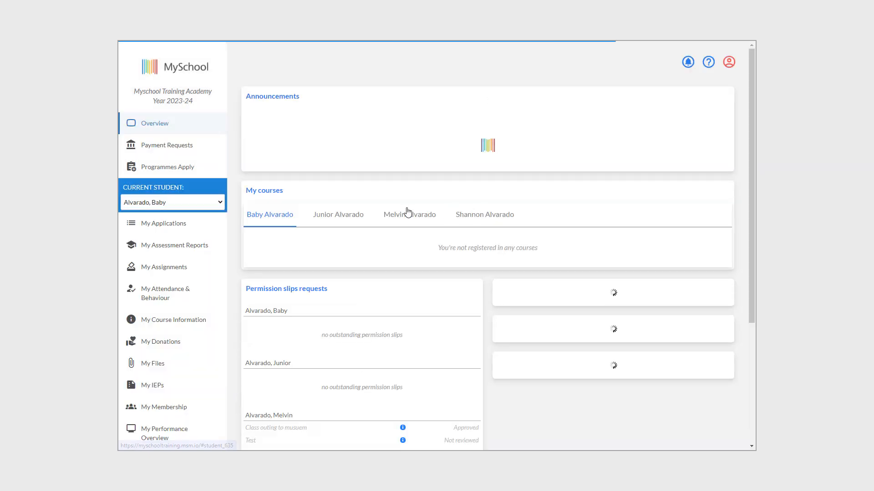
Switch the guardian view to the Grade 11 student and review the 03/11/2023 behavioural issue's details under attendance and behaviour.
click(186, 202)
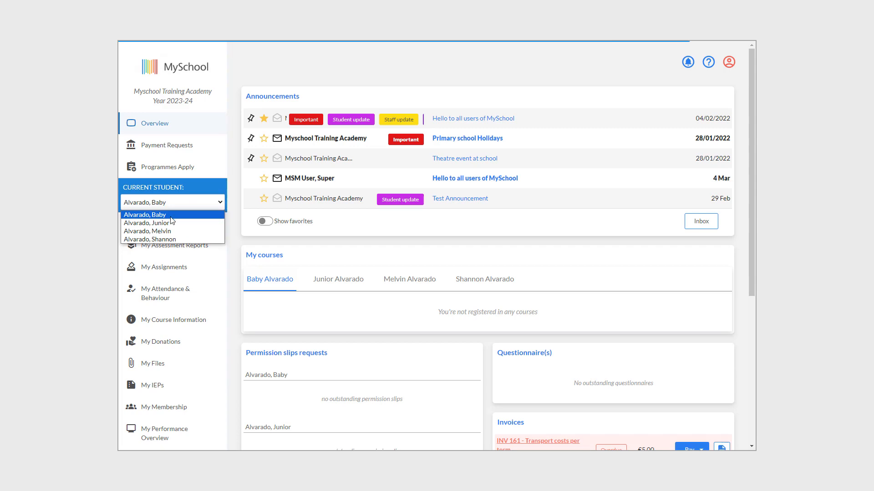
click(213, 221)
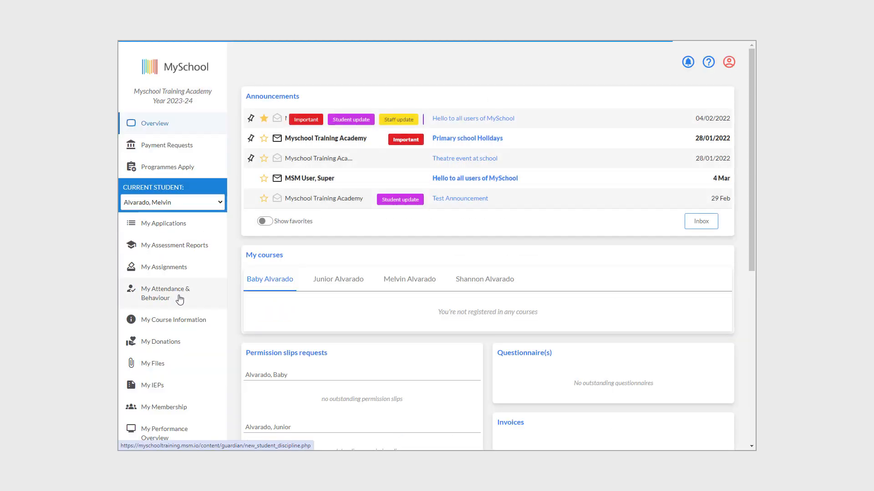
click(179, 299)
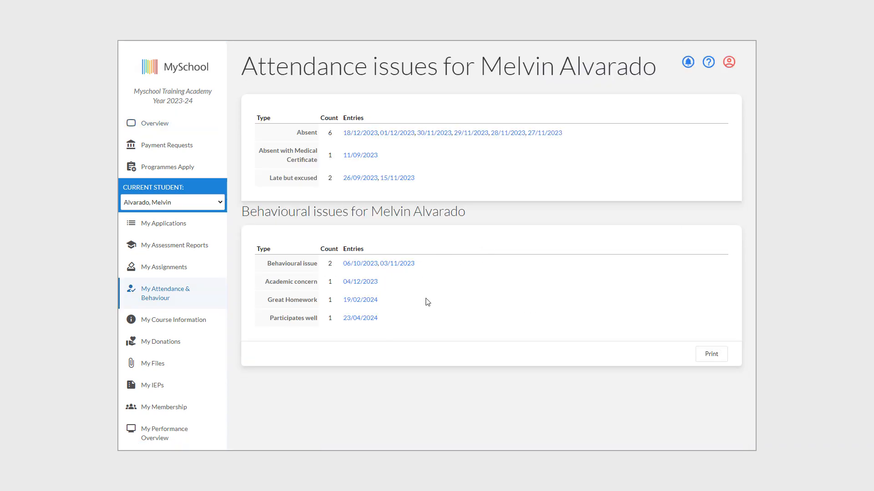
click(400, 264)
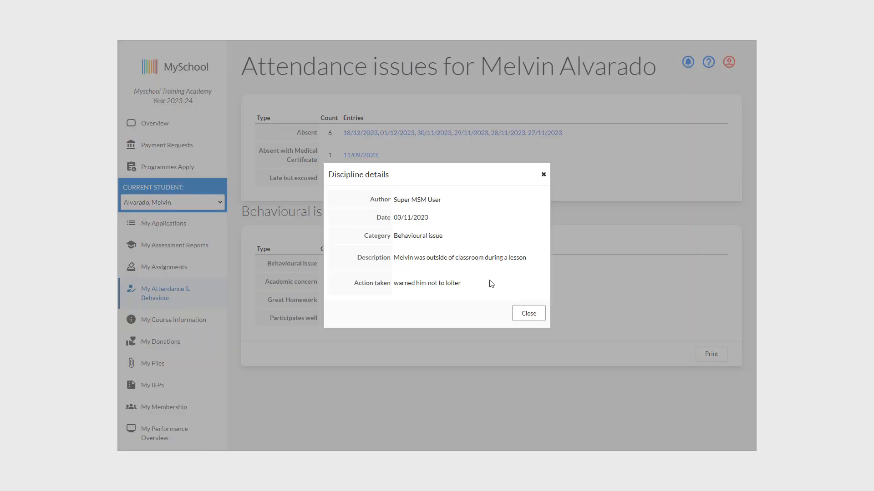
click(523, 314)
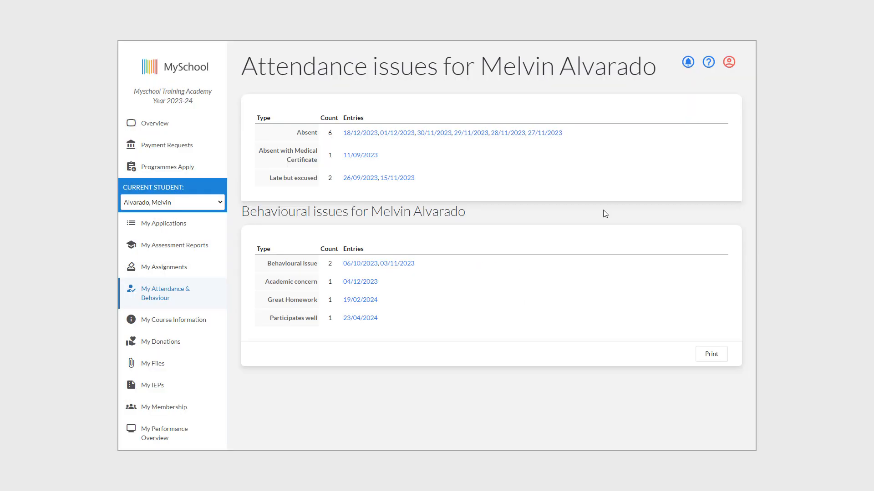